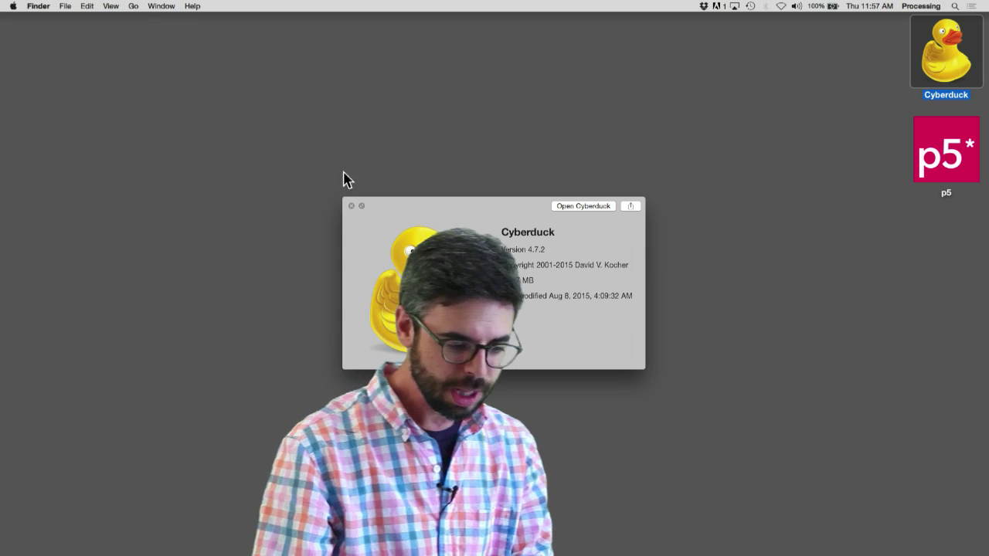
Step: Close the Cyberduck Quick Look preview, select the p5 app, and bring Google Chrome forward
{"action": "left_click", "coordinate": [351, 207]}
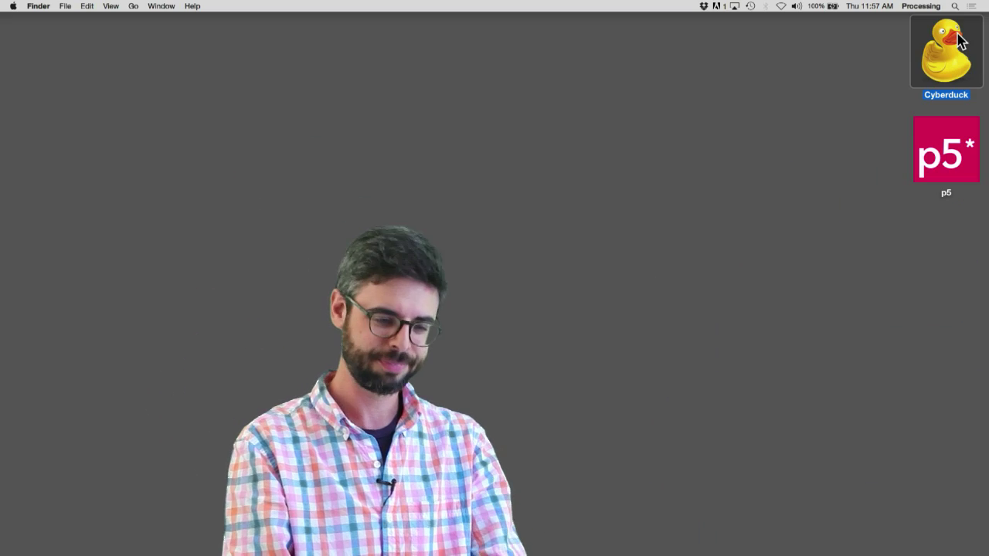
{"action": "left_click", "coordinate": [826, 116]}
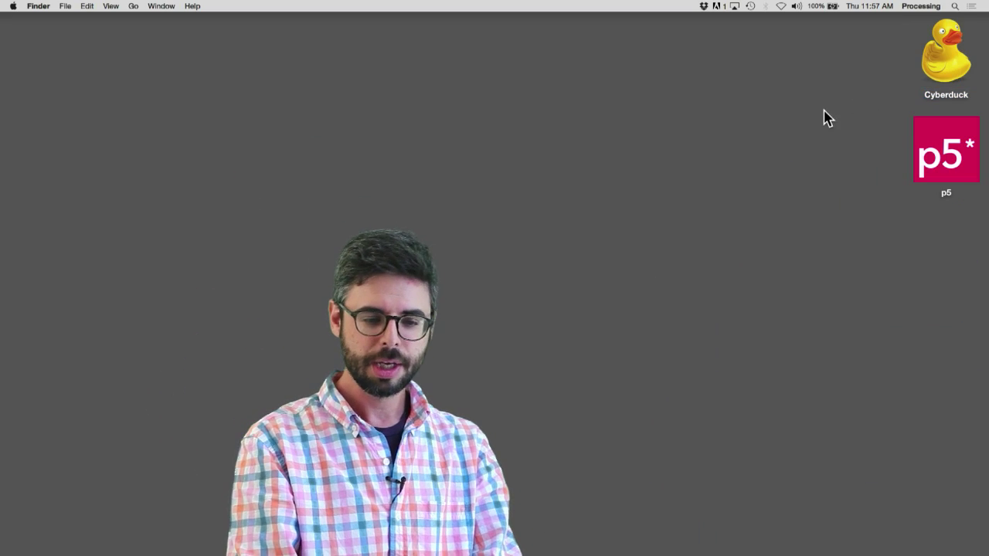
{"action": "left_click", "coordinate": [949, 149]}
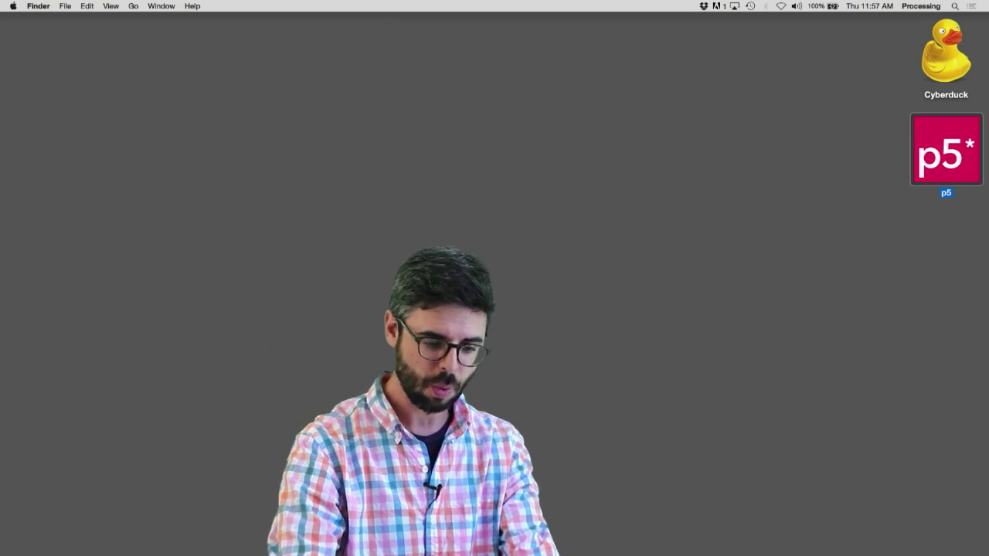
{"action": "mouse_move", "coordinate": [539, 537]}
{"action": "left_click", "coordinate": [253, 535]}
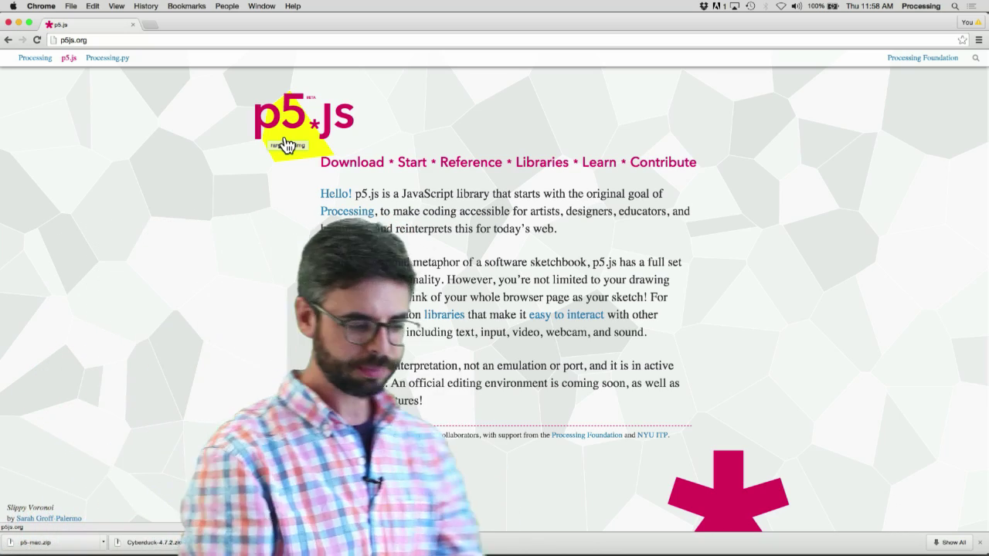
Step: View the p5.js download page's Editor section, zoomed in, then minimize Chrome
{"action": "left_click", "coordinate": [374, 163]}
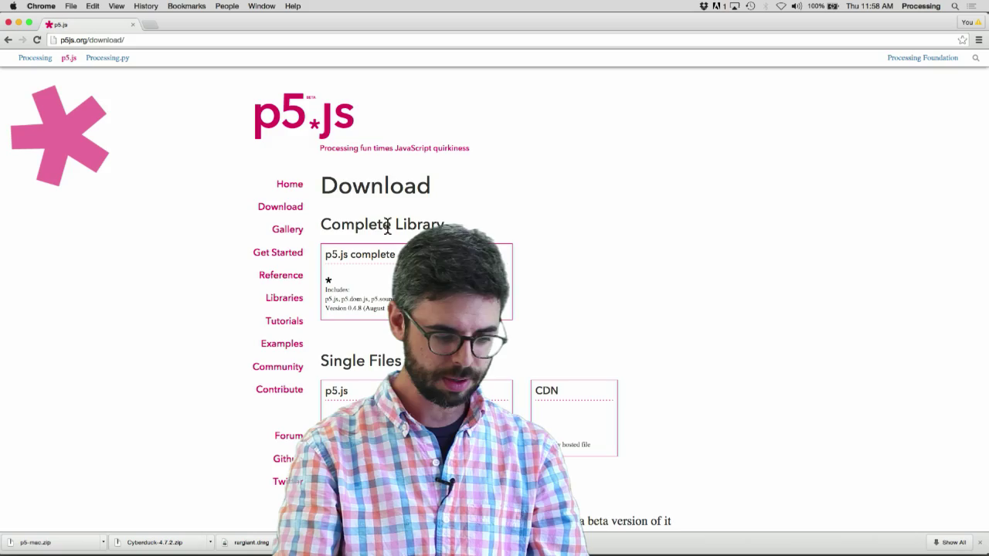
{"action": "key", "text": "super+equal"}
{"action": "key", "text": "super+equal"}
{"action": "key", "text": "super+equal"}
{"action": "key", "text": "super+equal"}
{"action": "scroll", "coordinate": [387, 241], "scroll_direction": "down", "scroll_amount": 15}
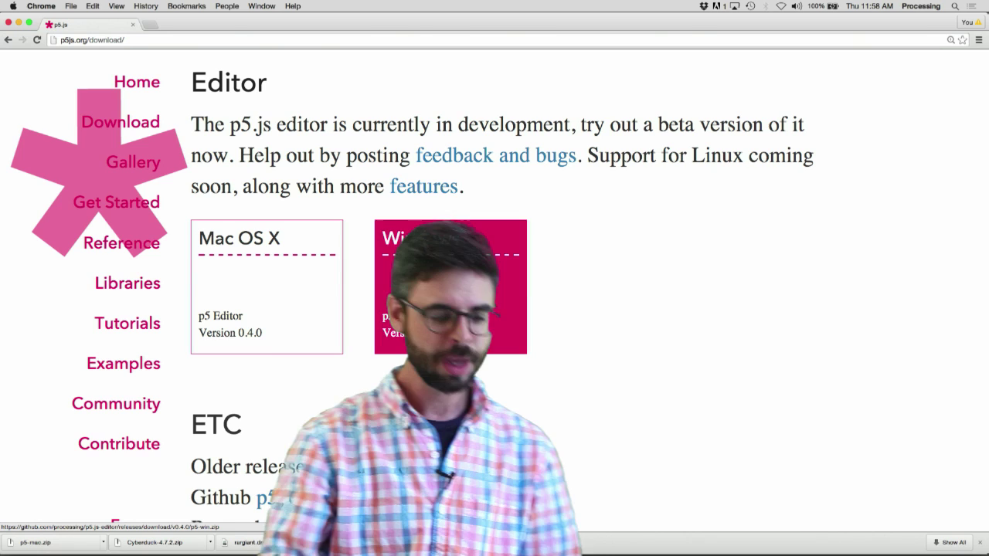
{"action": "left_click", "coordinate": [19, 23]}
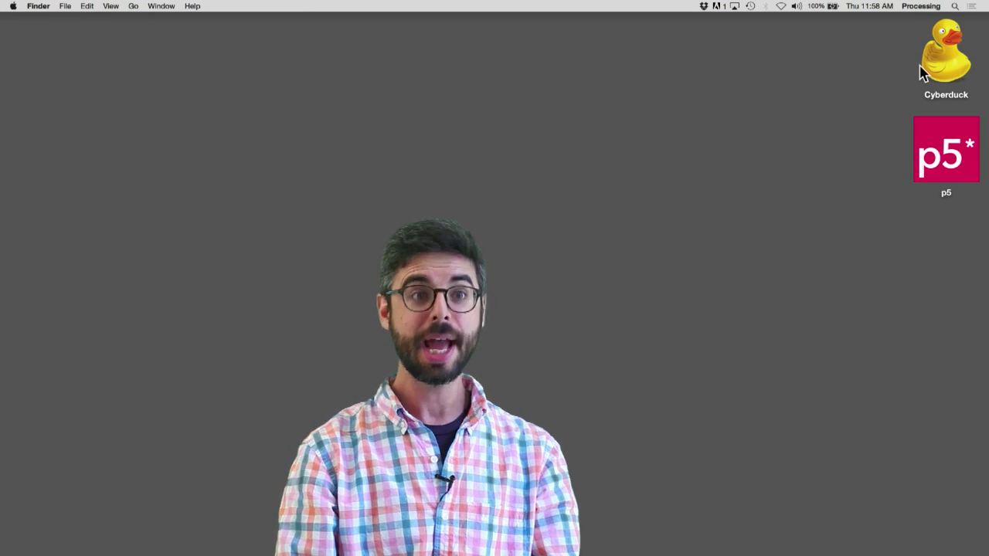
Step: Launch Cyberduck, return it to a normal-sized window, and start a new Open Connection
{"action": "double_click", "coordinate": [938, 68]}
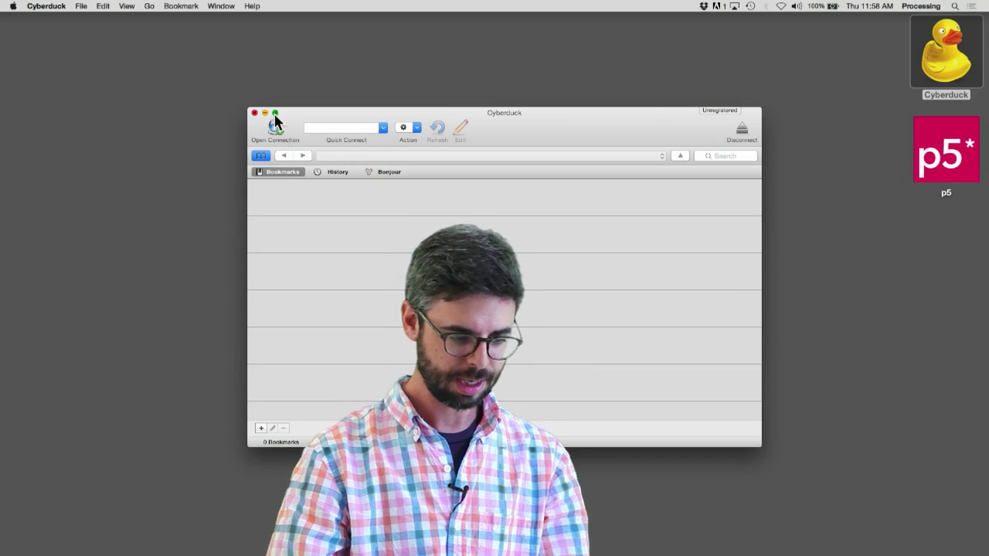
{"action": "left_click", "coordinate": [275, 114]}
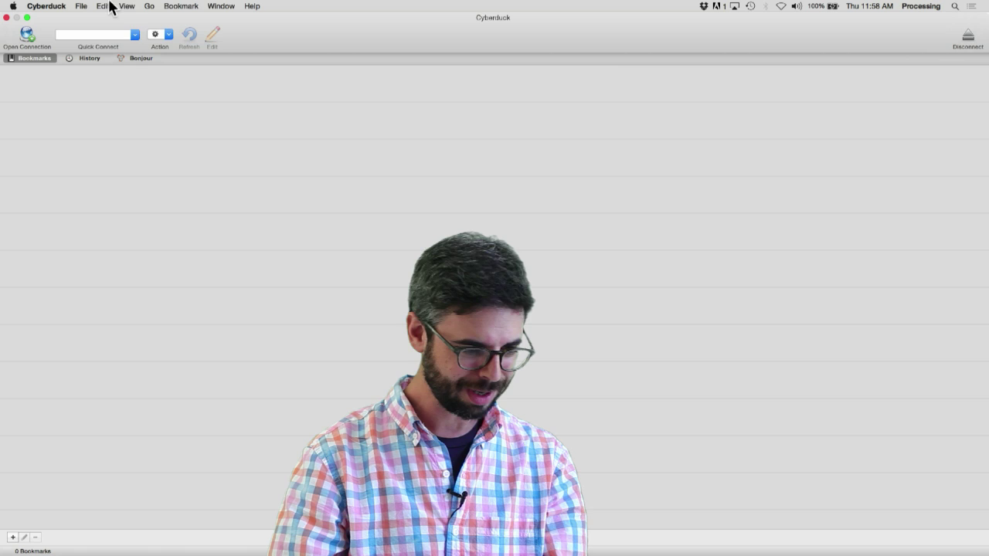
{"action": "left_click", "coordinate": [133, 5]}
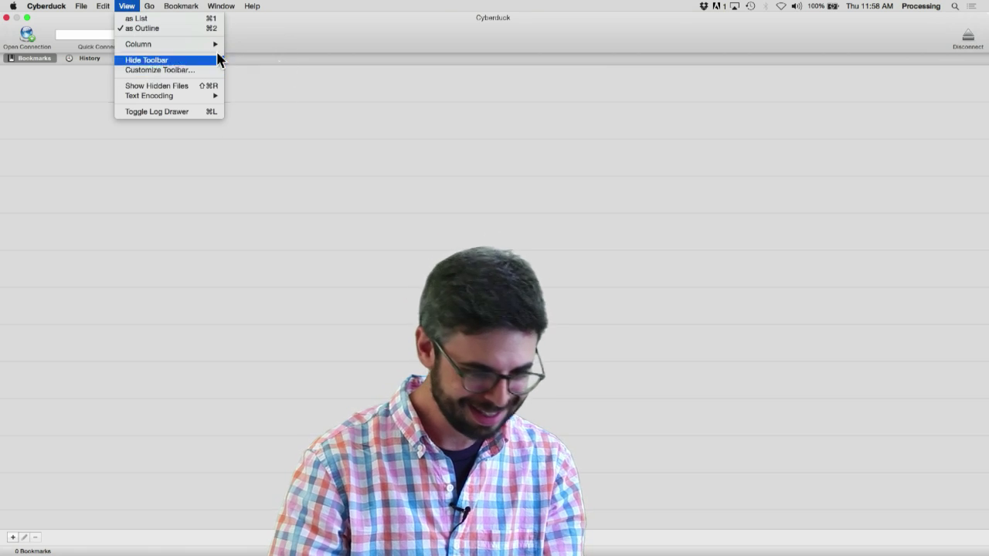
{"action": "left_click", "coordinate": [28, 17]}
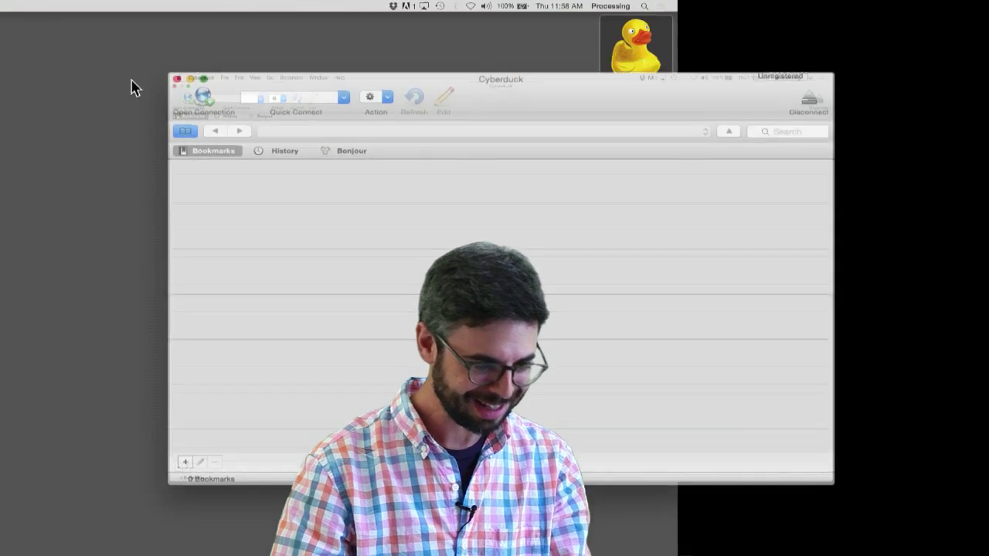
{"action": "left_click", "coordinate": [275, 129]}
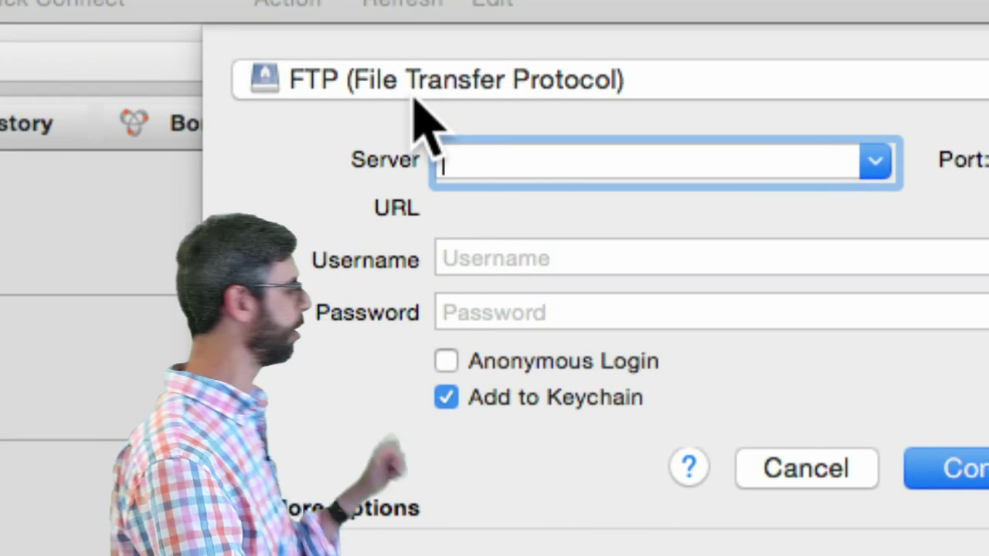
Step: Connect over SFTP to imnyuad.com using the account username and password
{"action": "left_click", "coordinate": [407, 87]}
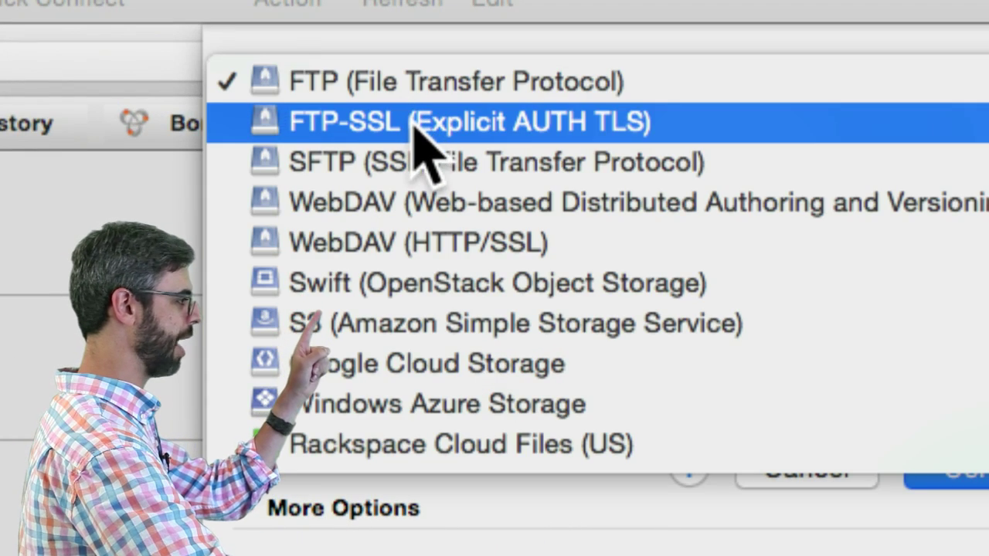
{"action": "left_click", "coordinate": [418, 147]}
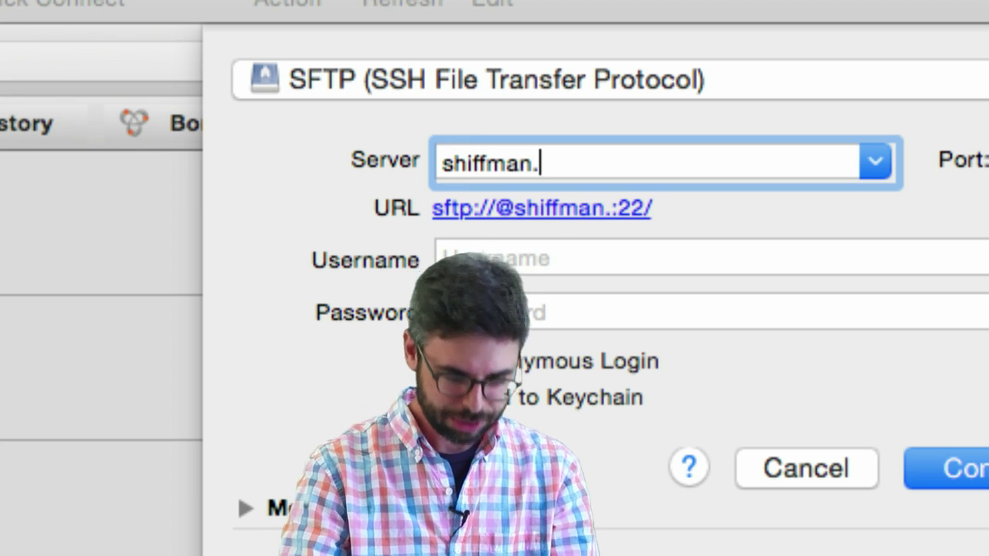
{"action": "type", "text": "i"}
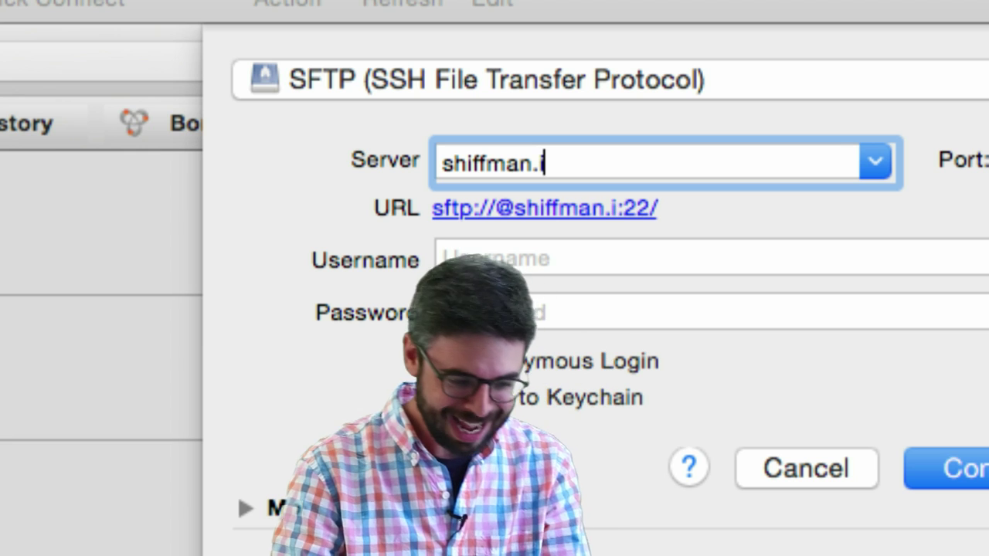
{"action": "type", "text": "mnyuad.c"}
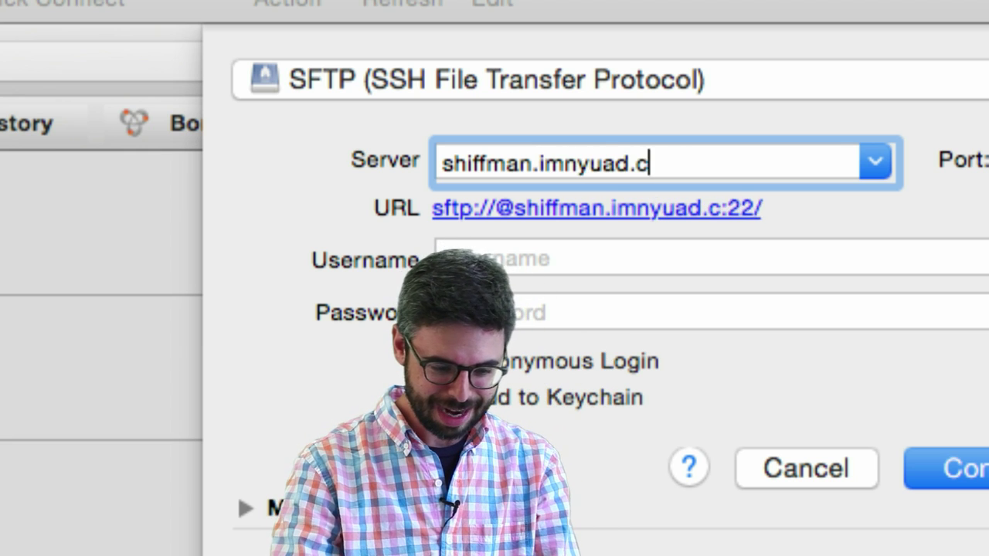
{"action": "type", "text": "om"}
{"action": "key", "text": "Tab"}
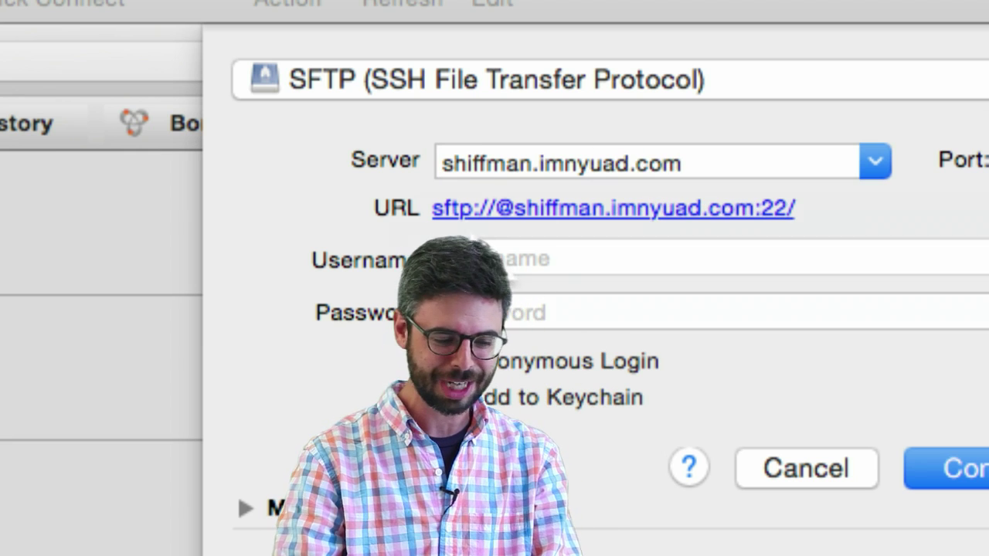
{"action": "left_click", "coordinate": [479, 248]}
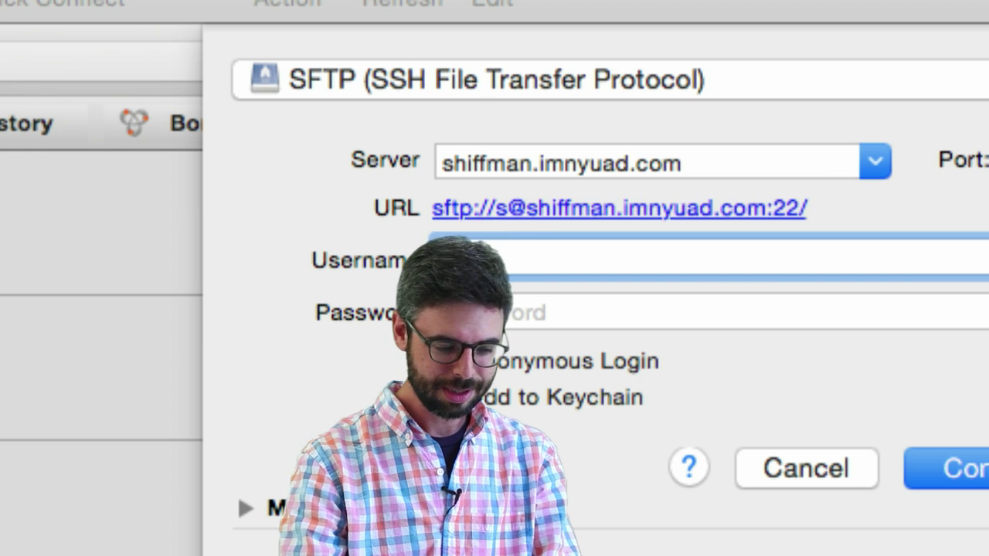
{"action": "type", "text": "dshiffman"}
{"action": "key", "text": "Tab"}
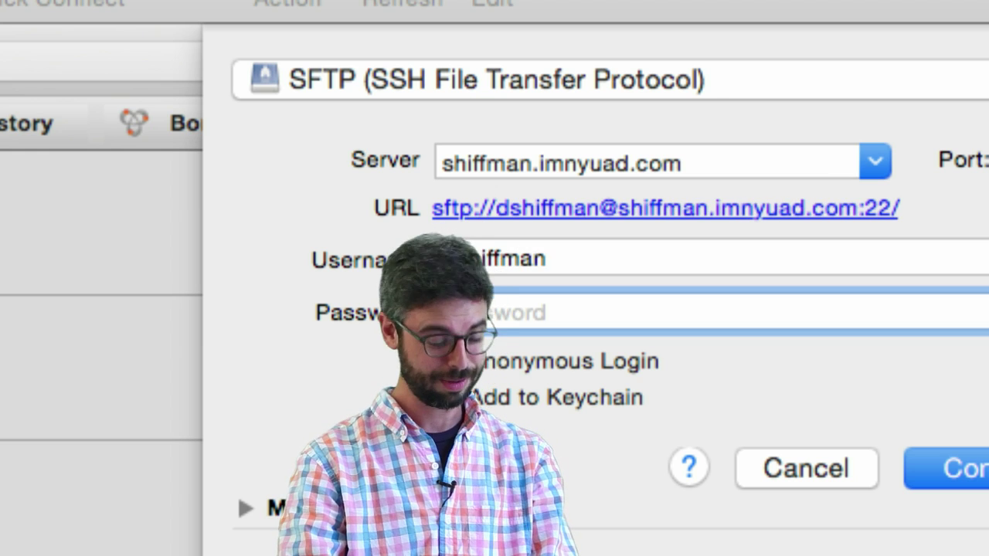
{"action": "type", "text": "•••••••••"}
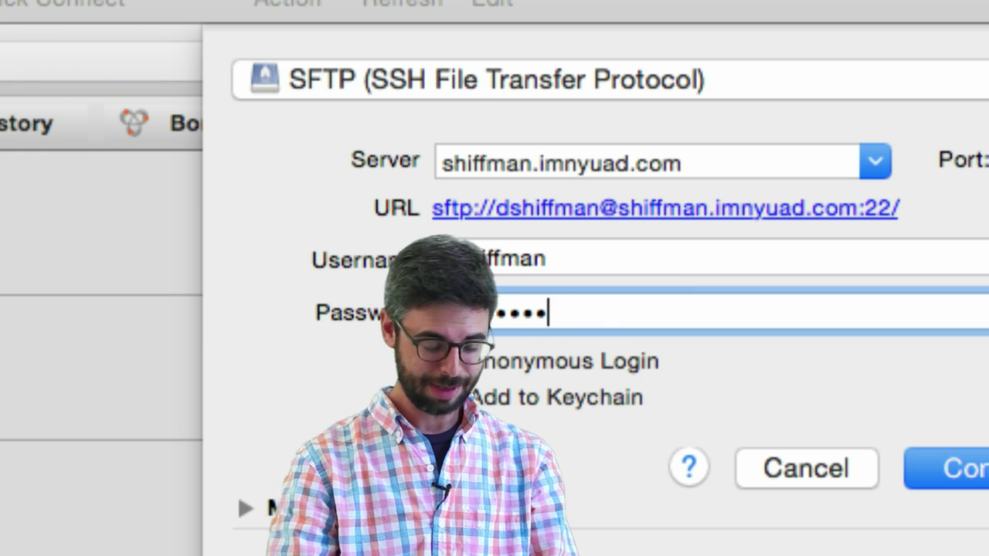
{"action": "left_click", "coordinate": [947, 468]}
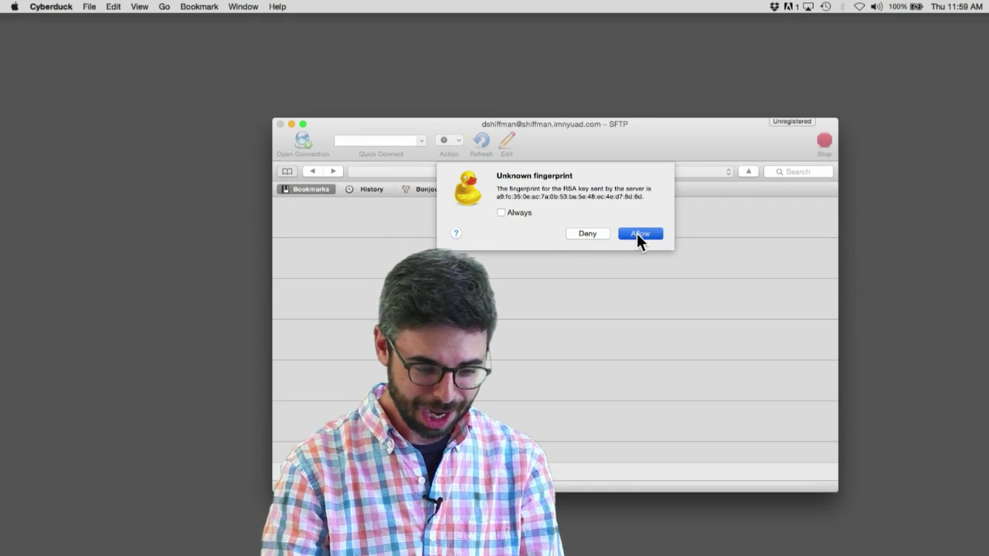
Step: Allow the unknown RSA key fingerprint and view the remote home folder listing
{"action": "left_click", "coordinate": [638, 233]}
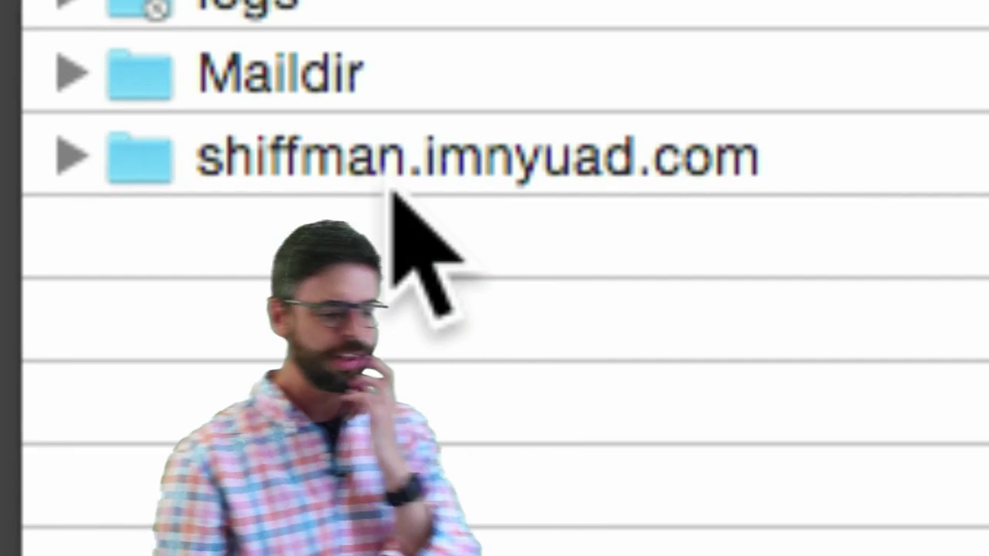
{"action": "mouse_move", "coordinate": [394, 199]}
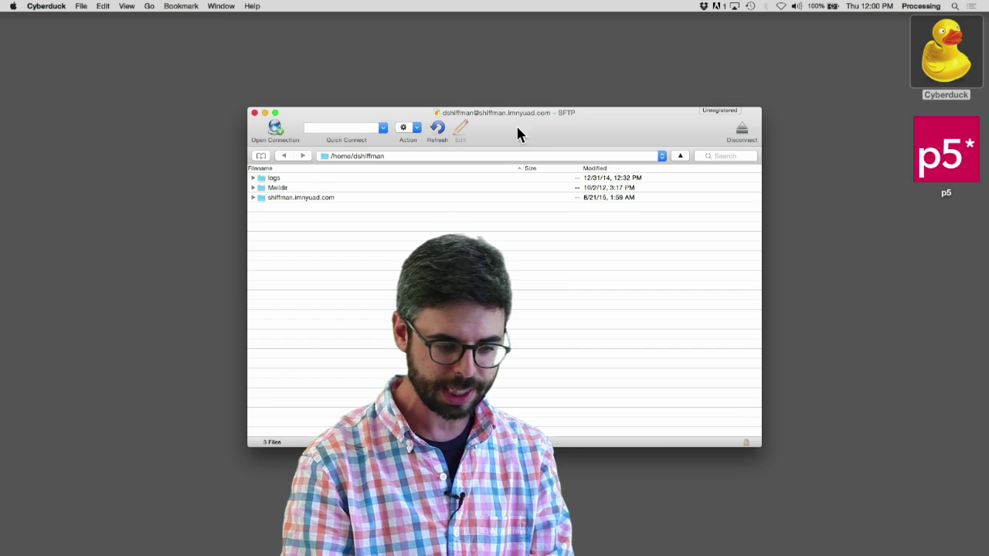
Step: Launch the p5 editor and write createCanvas(400, 300); in setup
{"action": "left_click_drag", "start_coordinate": [517, 127], "coordinate": [284, 44]}
{"action": "left_click", "coordinate": [943, 151]}
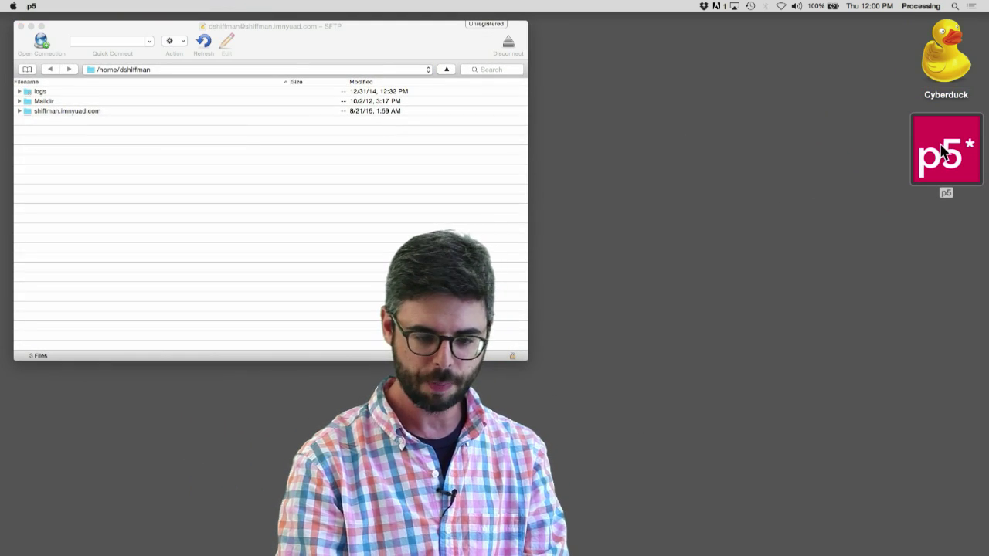
{"action": "double_click", "coordinate": [943, 151]}
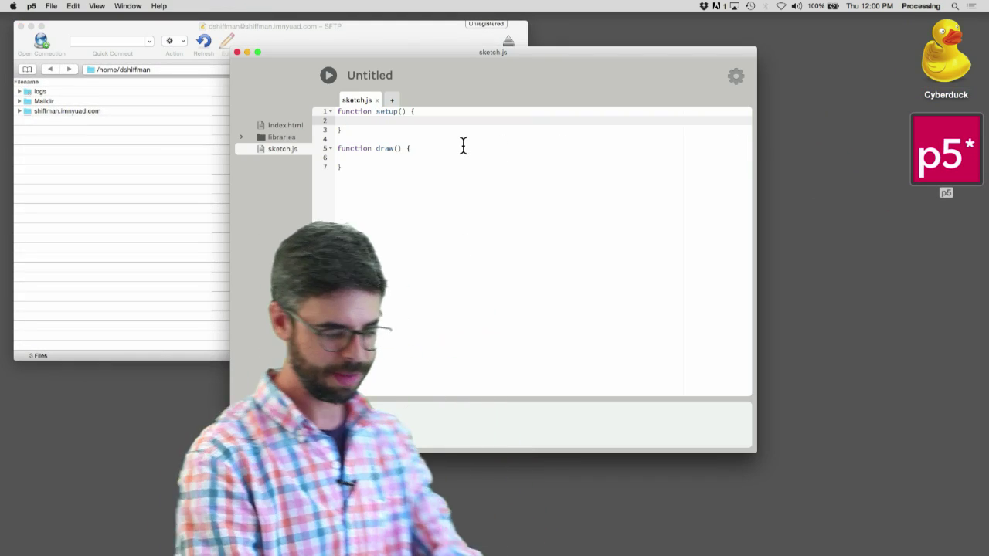
{"action": "type", "text": "c"}
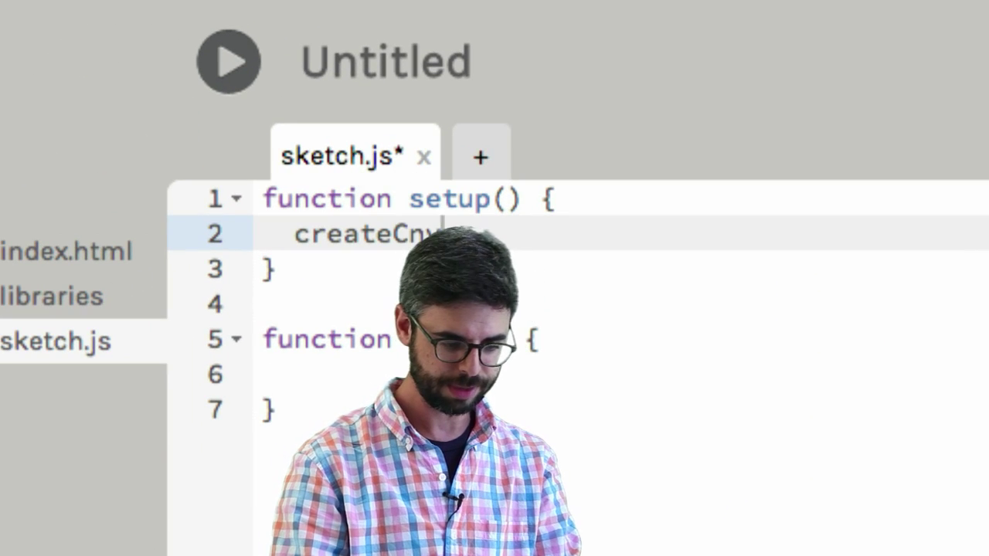
{"action": "type", "text": "reateCanvas(4"}
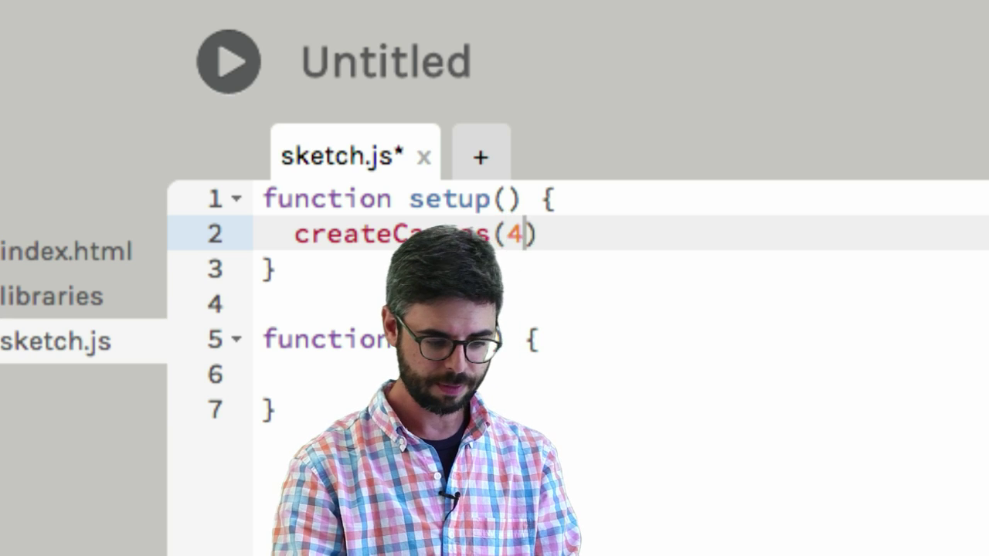
{"action": "type", "text": "00, 400)"}
{"action": "key", "text": "BackSpace"}
{"action": "type", "text": "300"}
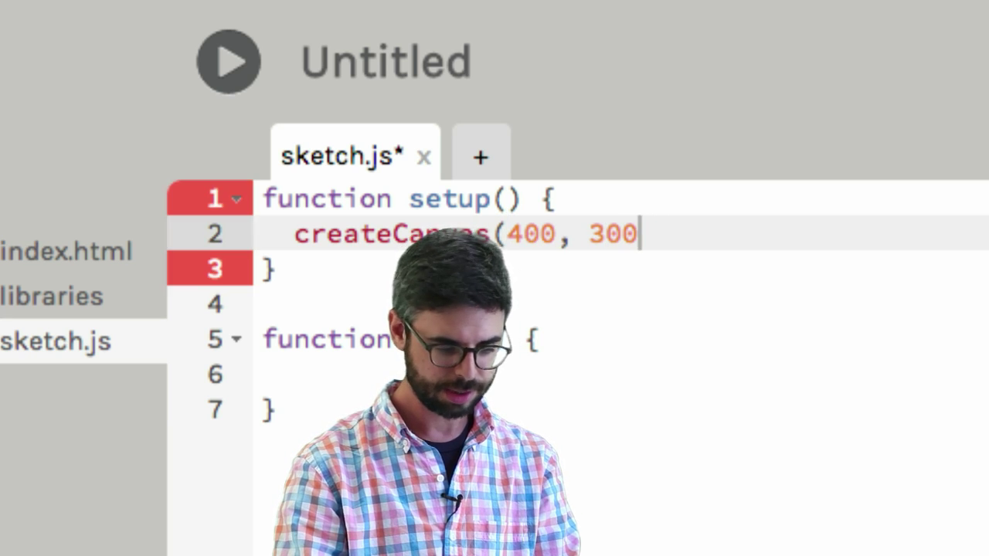
{"action": "type", "text": ");"}
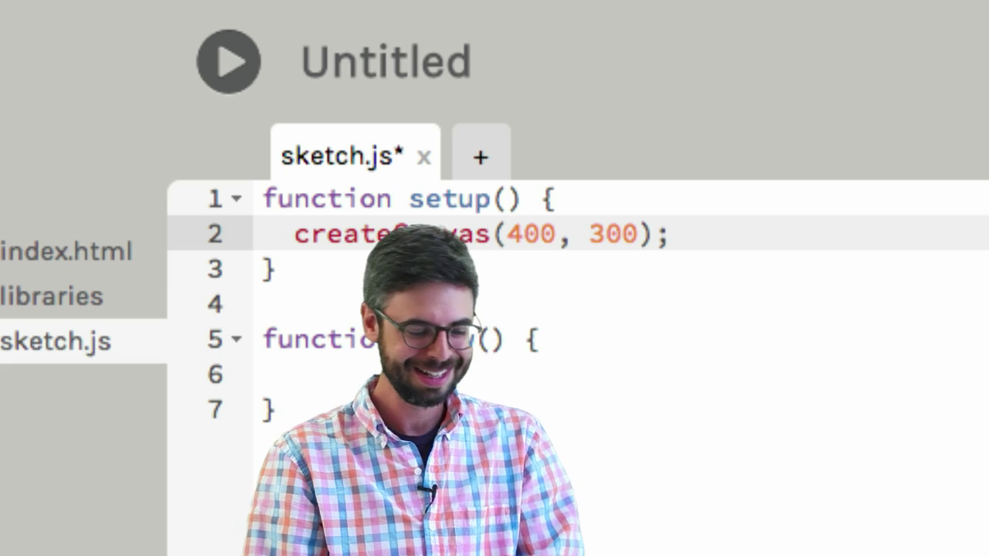
Step: In draw, add background(0), fill(0,100,255) and ellipse(200,150,100,100)
{"action": "key", "text": "Down"}
{"action": "key", "text": "Down"}
{"action": "key", "text": "Down"}
{"action": "key", "text": "Down"}
{"action": "type", "text": "b"}
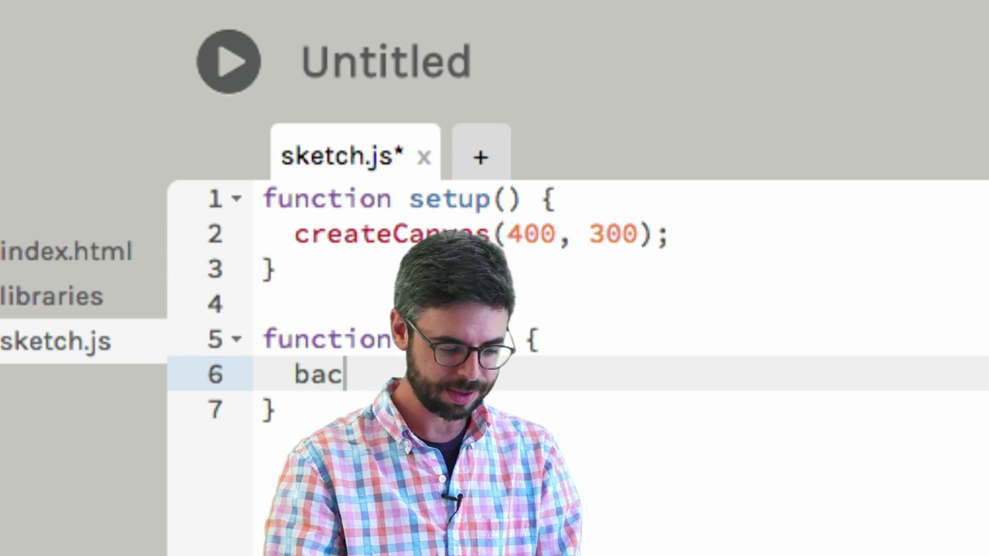
{"action": "key", "text": "Return"}
{"action": "type", "text": "fill(255);"}
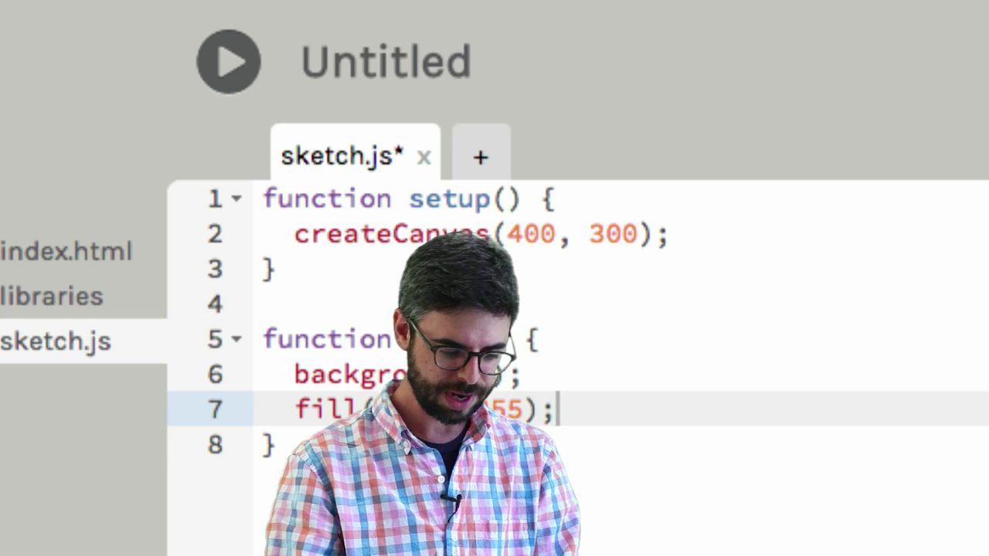
{"action": "key", "text": "Return"}
{"action": "type", "text": "eek1"}
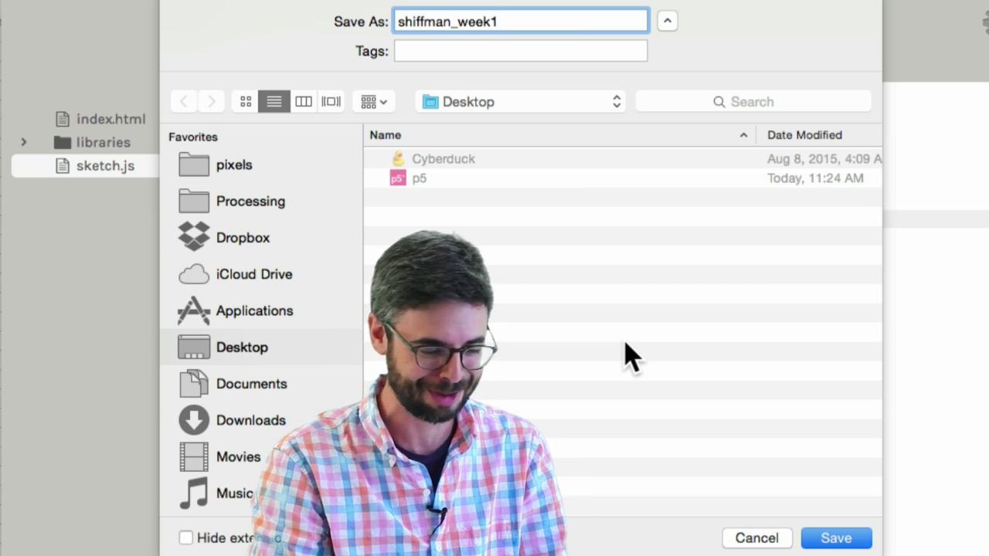
Step: Save the sketch as shiffman_week1 on the Desktop
{"action": "left_click", "coordinate": [831, 540]}
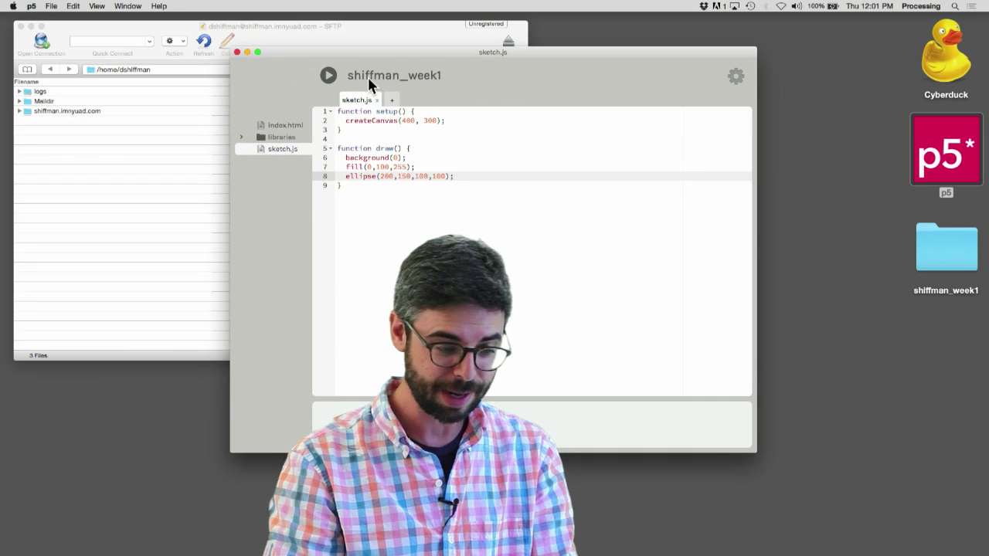
Step: Run the sketch to preview the blue circle on black, then close the preview
{"action": "left_click", "coordinate": [329, 77]}
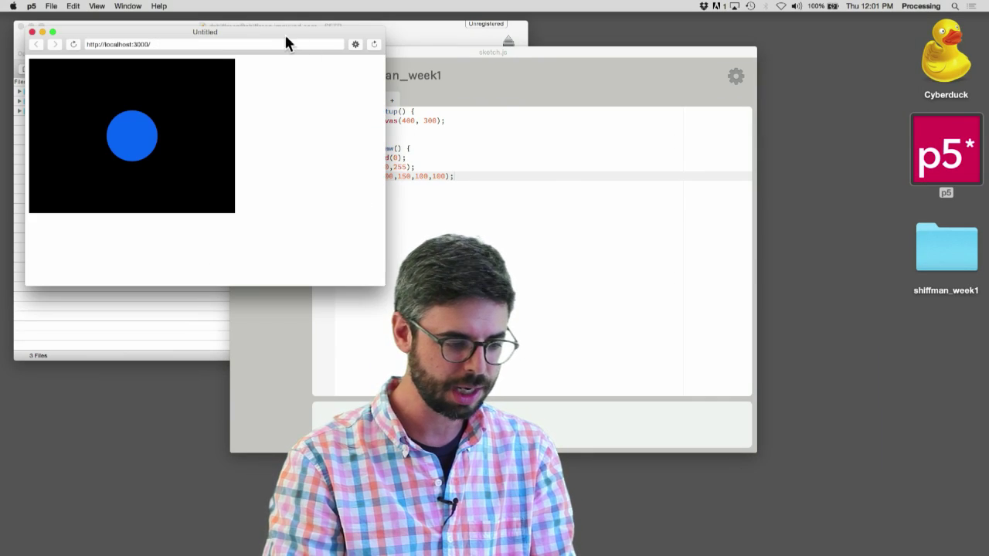
{"action": "left_click_drag", "start_coordinate": [285, 37], "coordinate": [808, 98]}
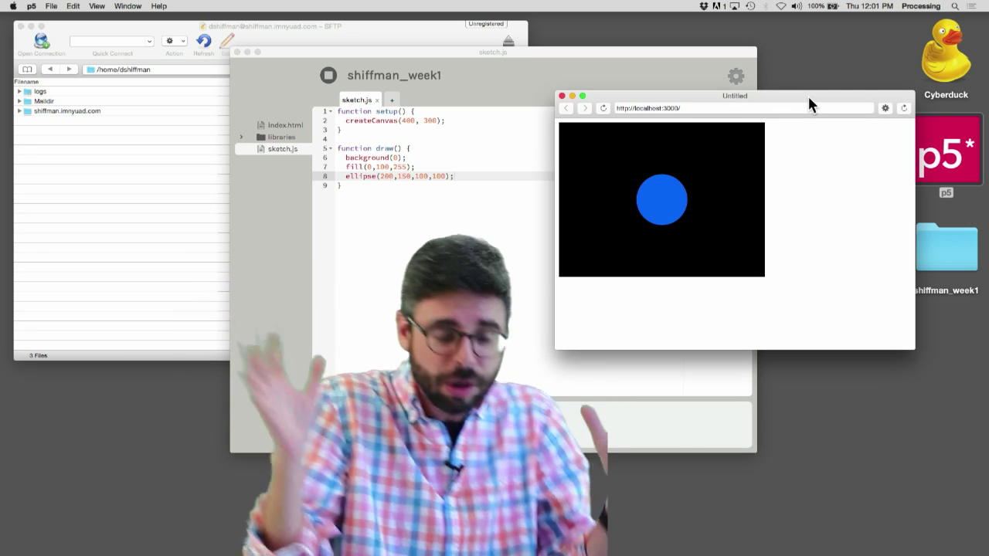
{"action": "left_click", "coordinate": [562, 95]}
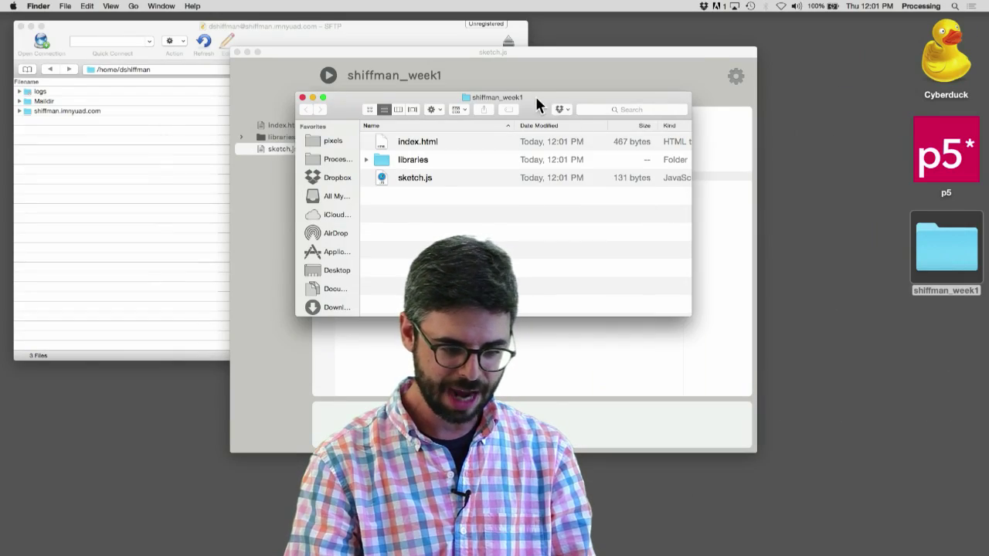
Step: Check the libraries folder inside shiffman_week1, then accept reloading sketch.js in the editor
{"action": "left_click_drag", "start_coordinate": [535, 94], "coordinate": [700, 128]}
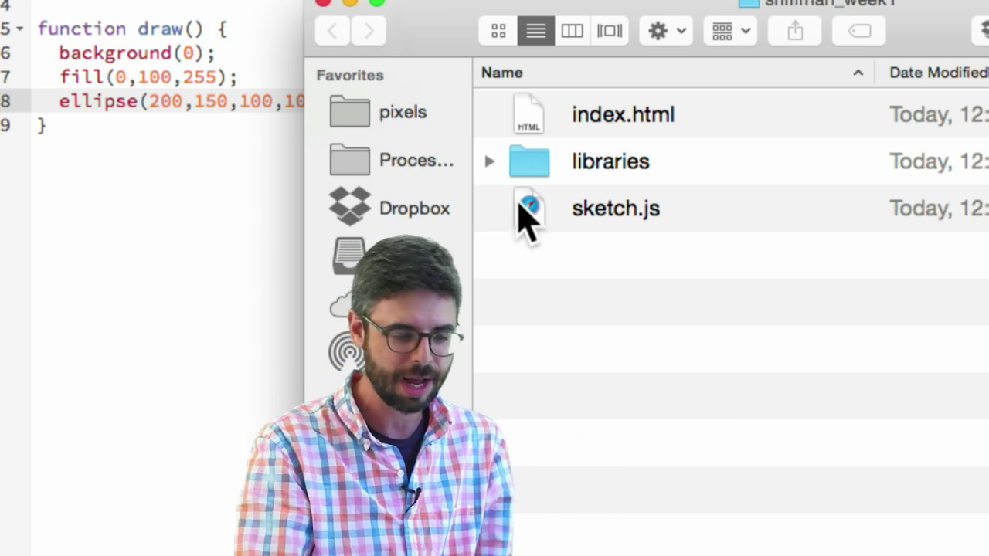
{"action": "left_click", "coordinate": [489, 161]}
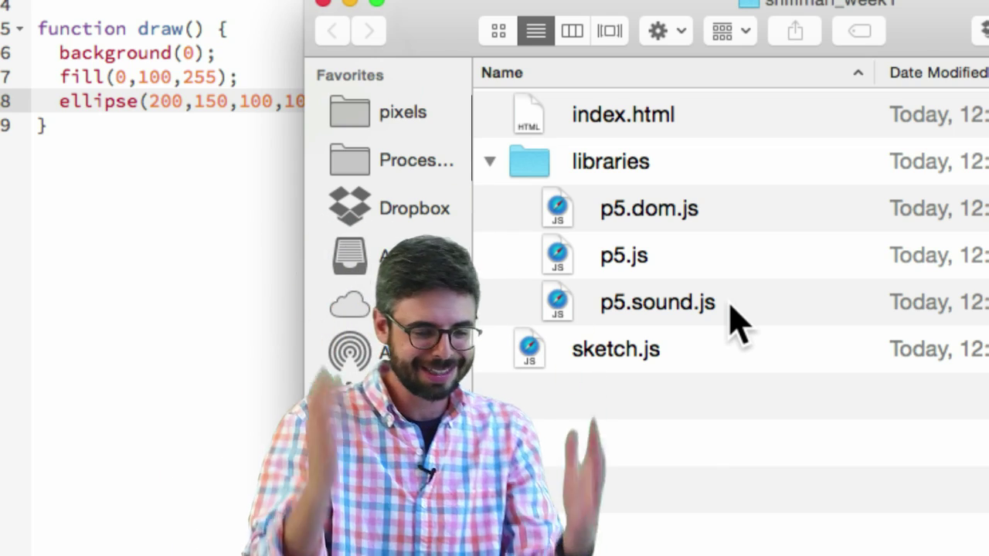
{"action": "left_click", "coordinate": [514, 171]}
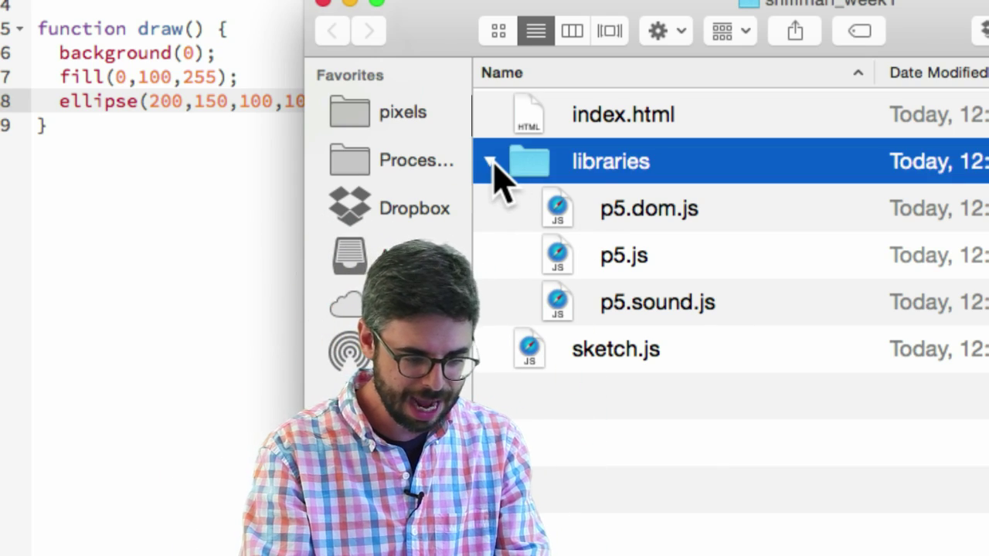
{"action": "left_click", "coordinate": [491, 163]}
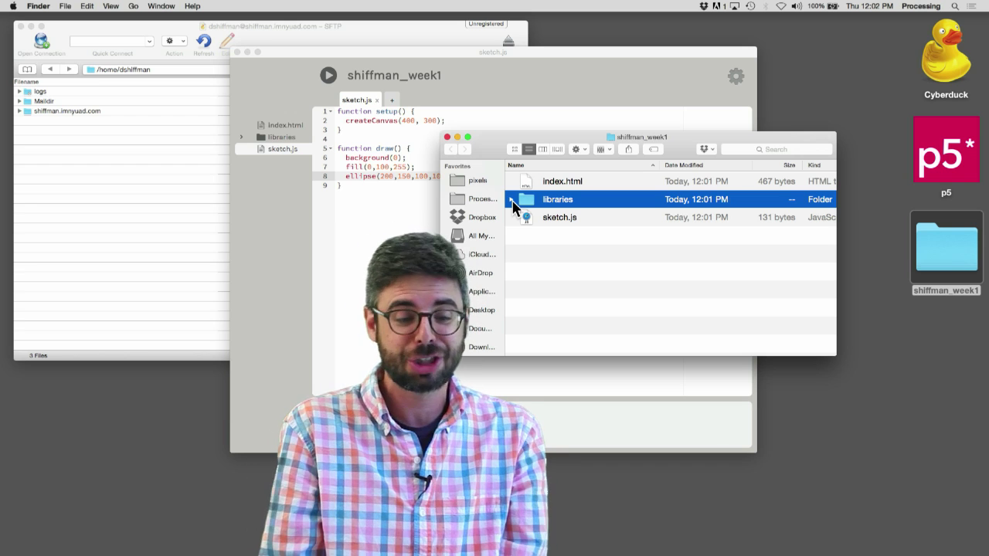
{"action": "left_click", "coordinate": [943, 241]}
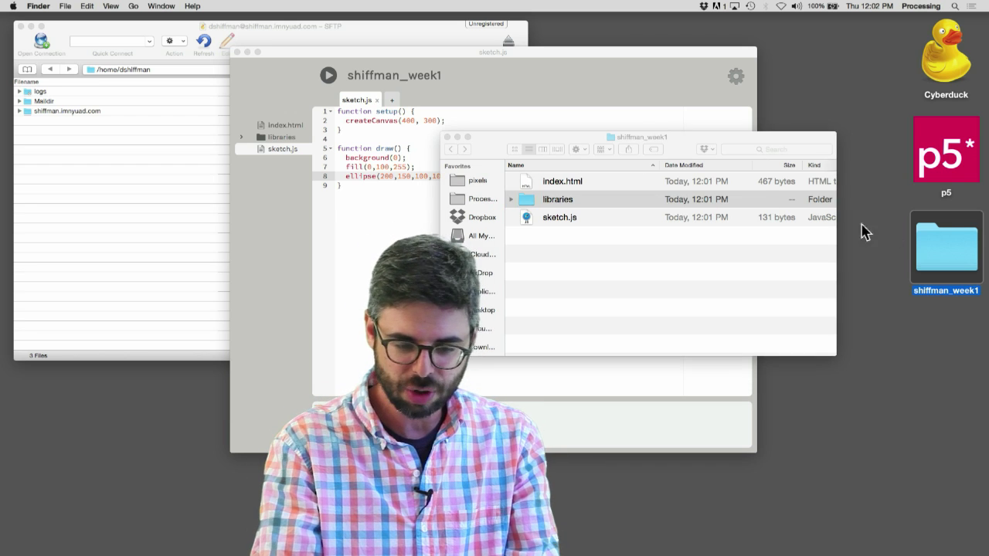
{"action": "left_click_drag", "start_coordinate": [569, 43], "coordinate": [697, 49]}
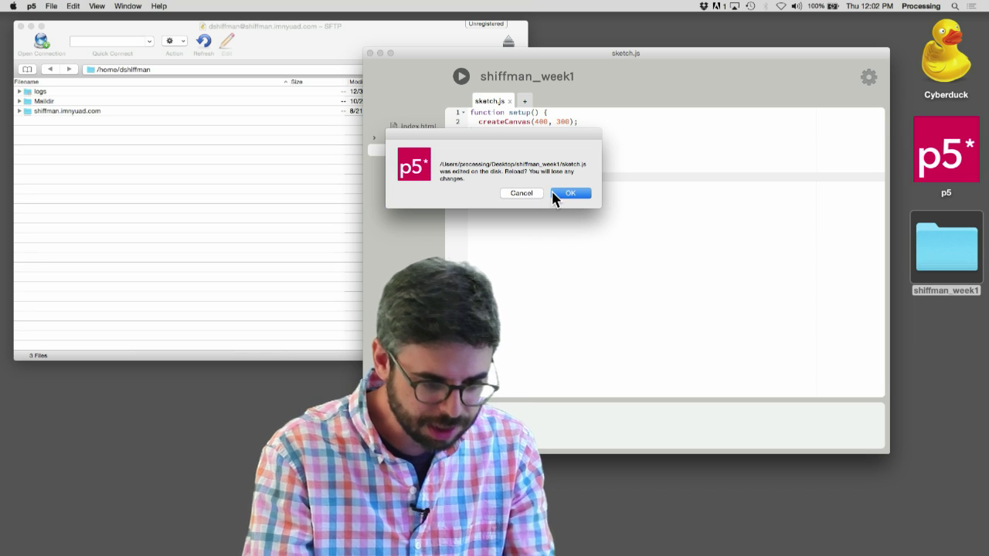
{"action": "left_click", "coordinate": [569, 193]}
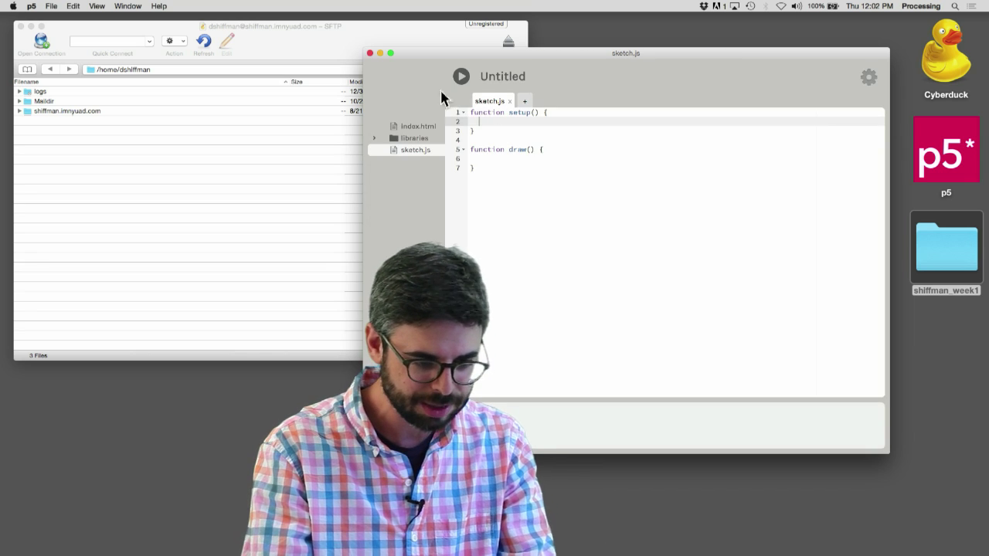
Step: Close the editor, drag shiffman_week1 into the server's website folder, and allow the transfer
{"action": "left_click", "coordinate": [370, 53]}
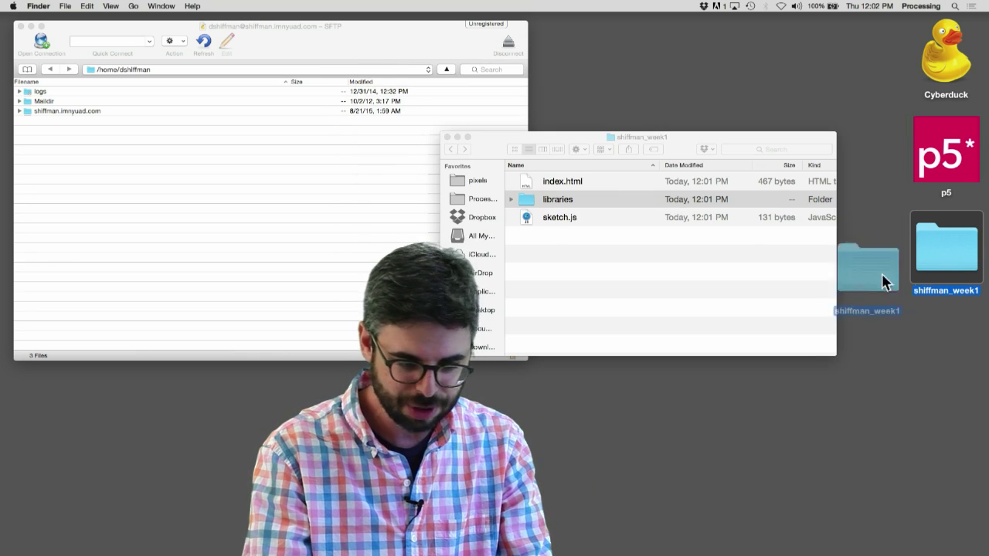
{"action": "left_click_drag", "start_coordinate": [885, 283], "coordinate": [88, 113]}
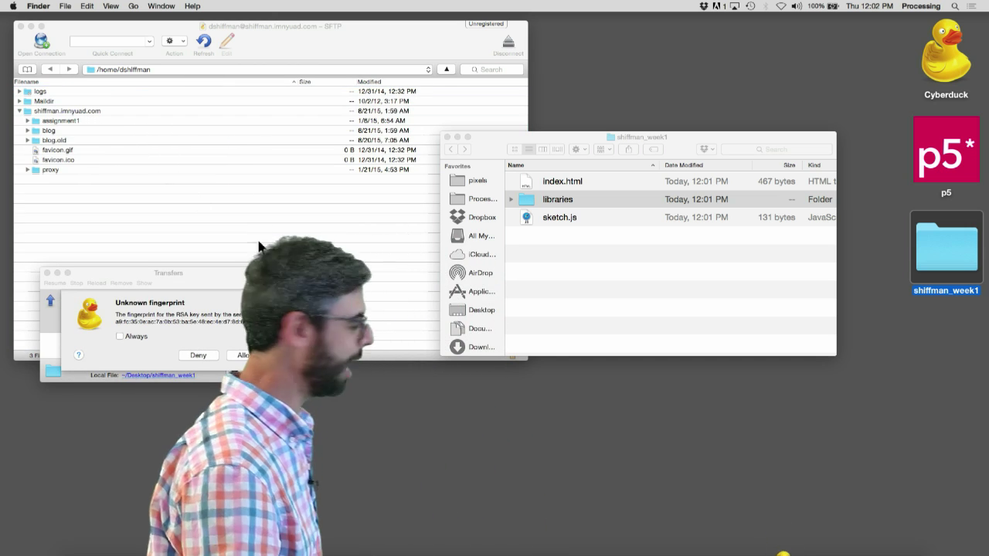
{"action": "left_click", "coordinate": [248, 354]}
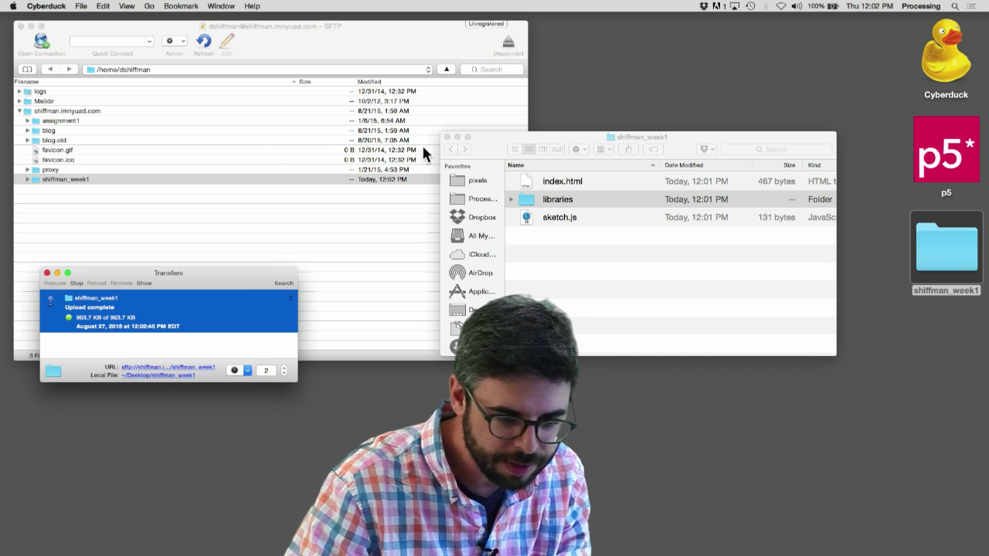
{"action": "left_click", "coordinate": [447, 137]}
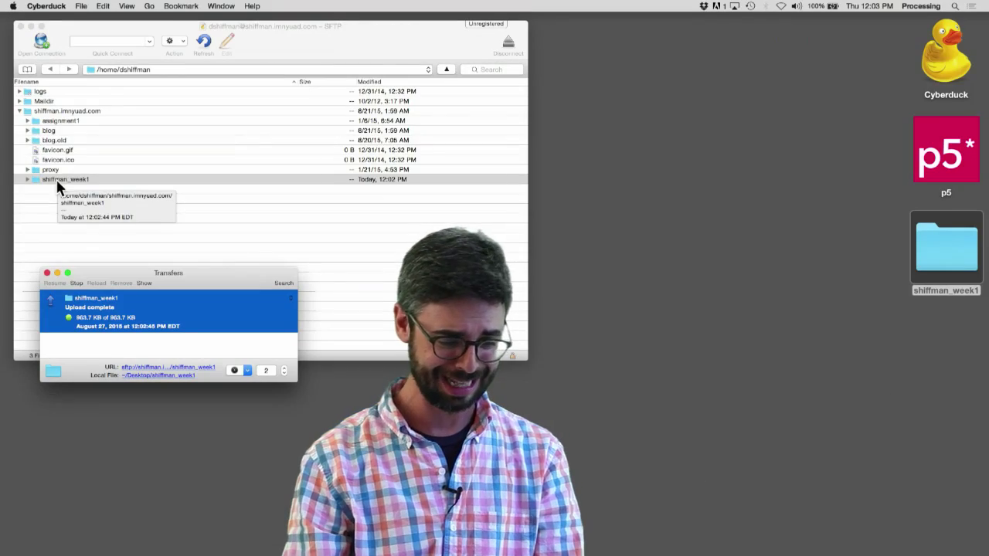
Step: Load shiffman.imnyuad.com/shiffman_week1/ in a fresh Google Chrome tab to view the uploaded sketch
{"action": "mouse_move", "coordinate": [433, 553]}
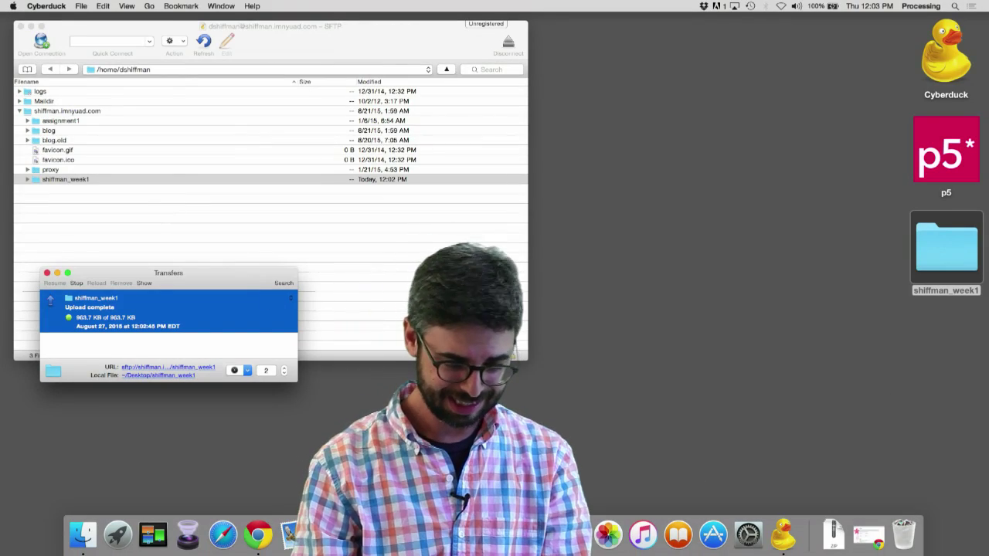
{"action": "left_click", "coordinate": [266, 539]}
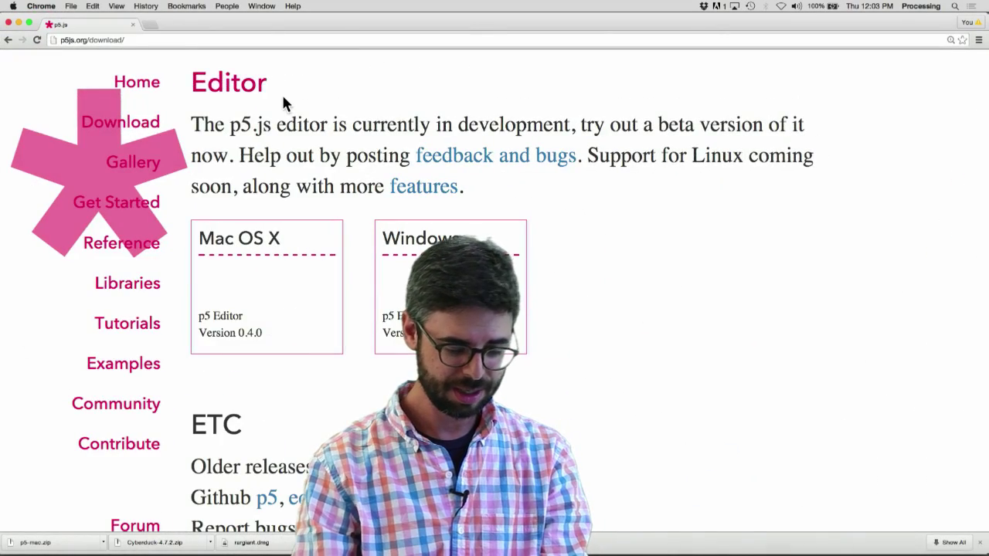
{"action": "key", "text": "super+t"}
{"action": "type", "text": "shiffman.i"}
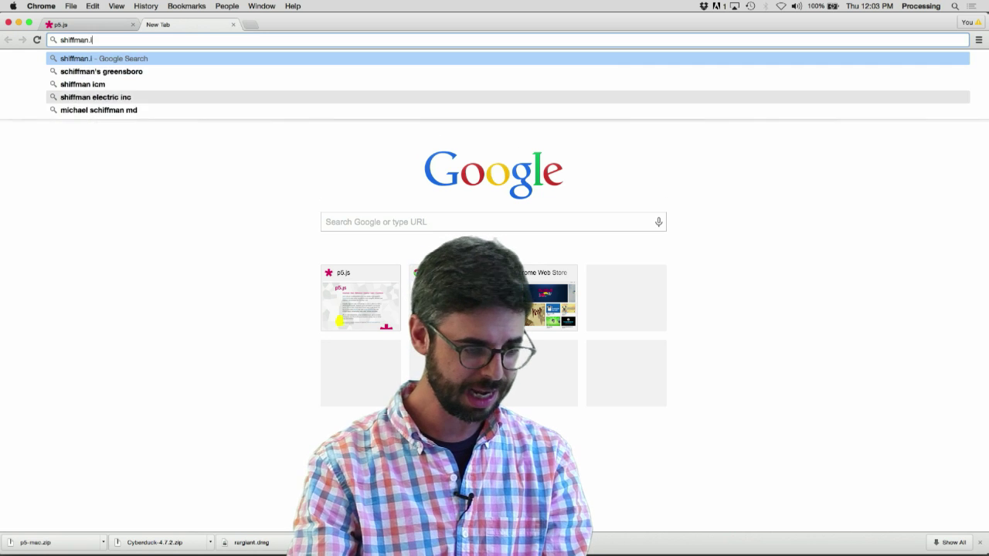
{"action": "type", "text": "mnyuad."}
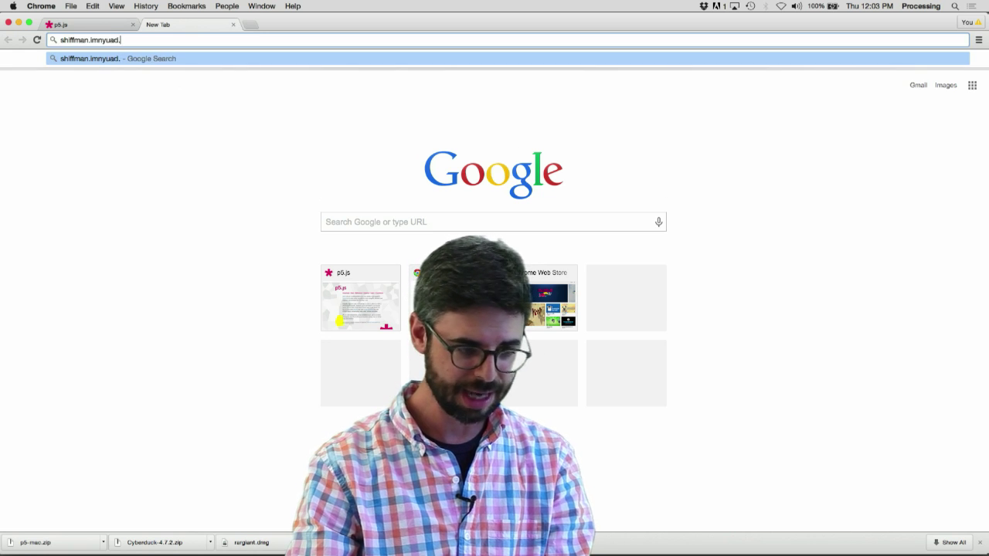
{"action": "type", "text": "com/shiffman_week1"}
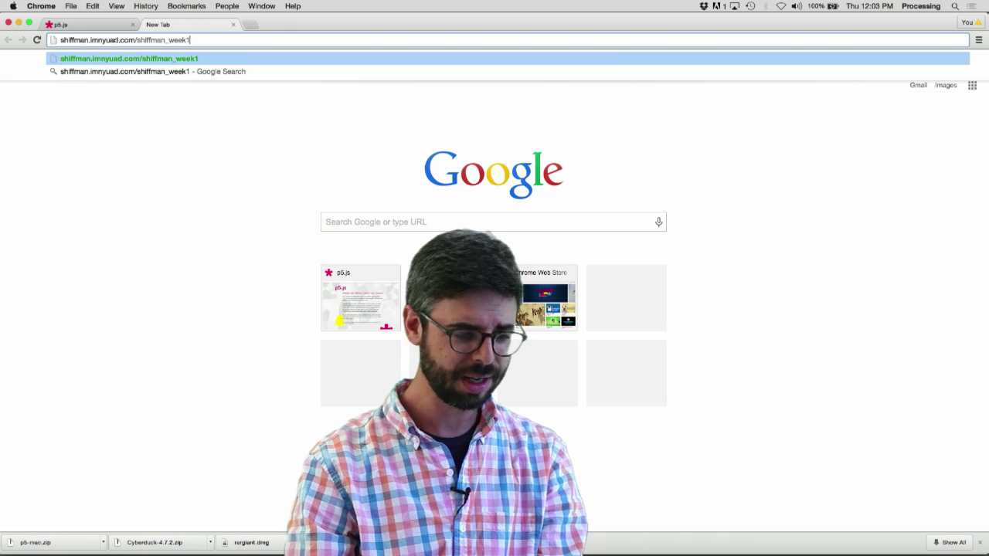
{"action": "key", "text": "Return"}
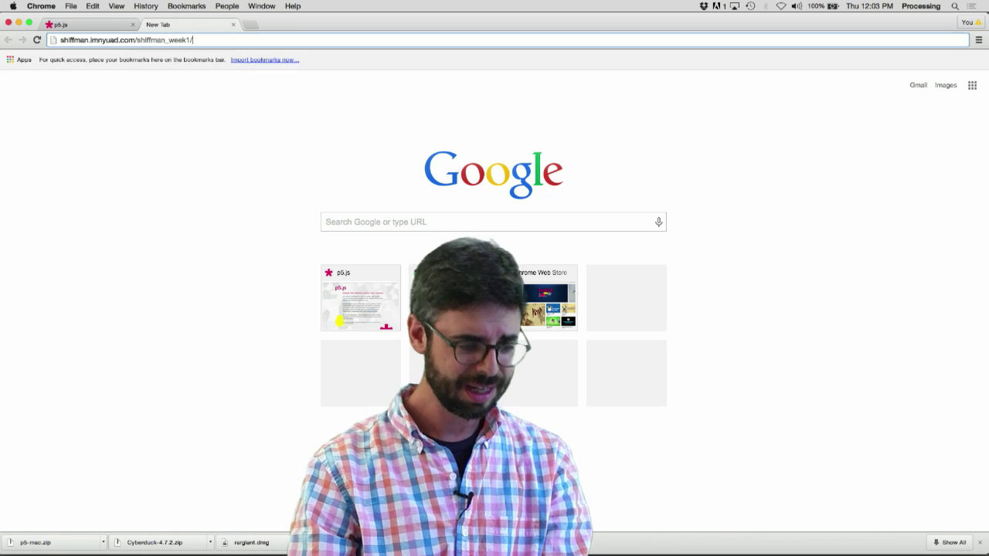